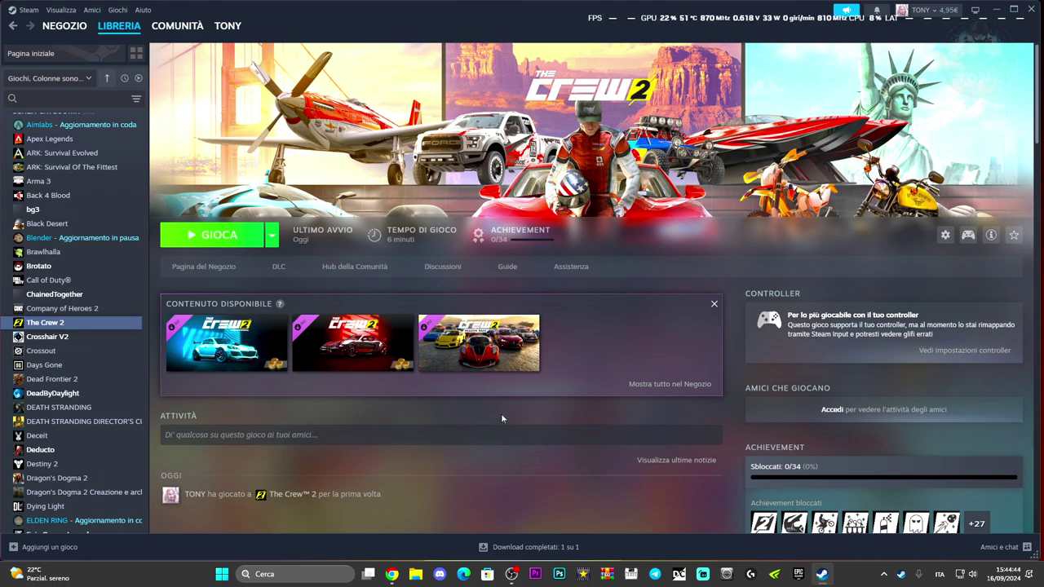
Step: Search Windows for "controller" and open Configura dispositivi di gioco USB, moving its window towards the middle of the desktop
left_click(995, 9)
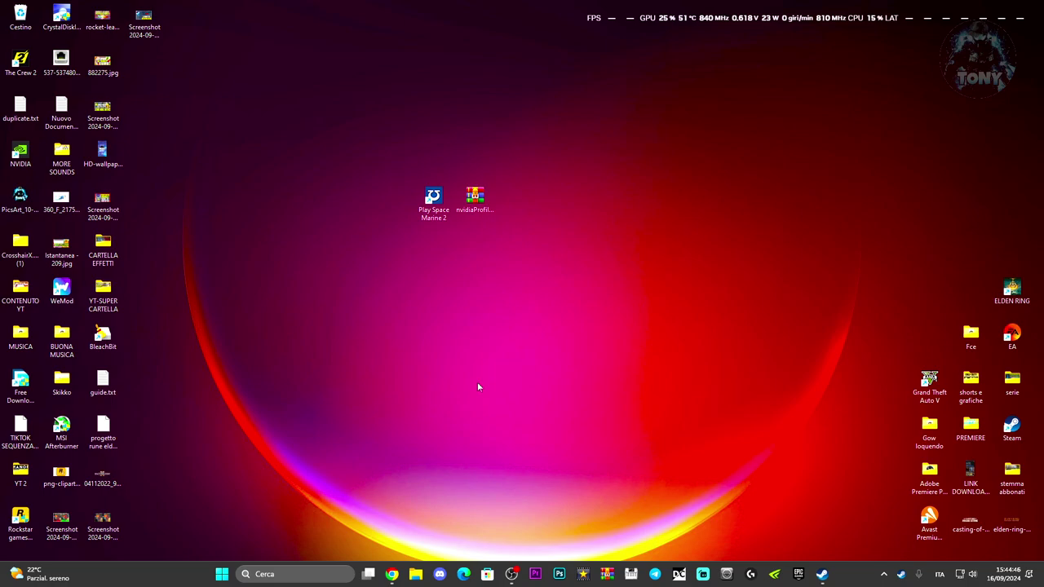
left_click(283, 574)
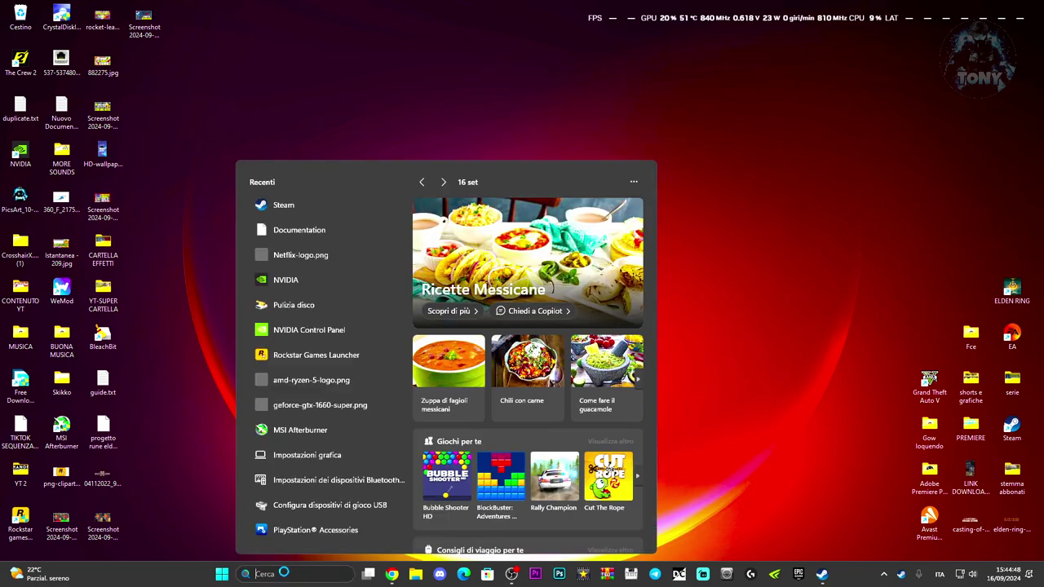
type("controller")
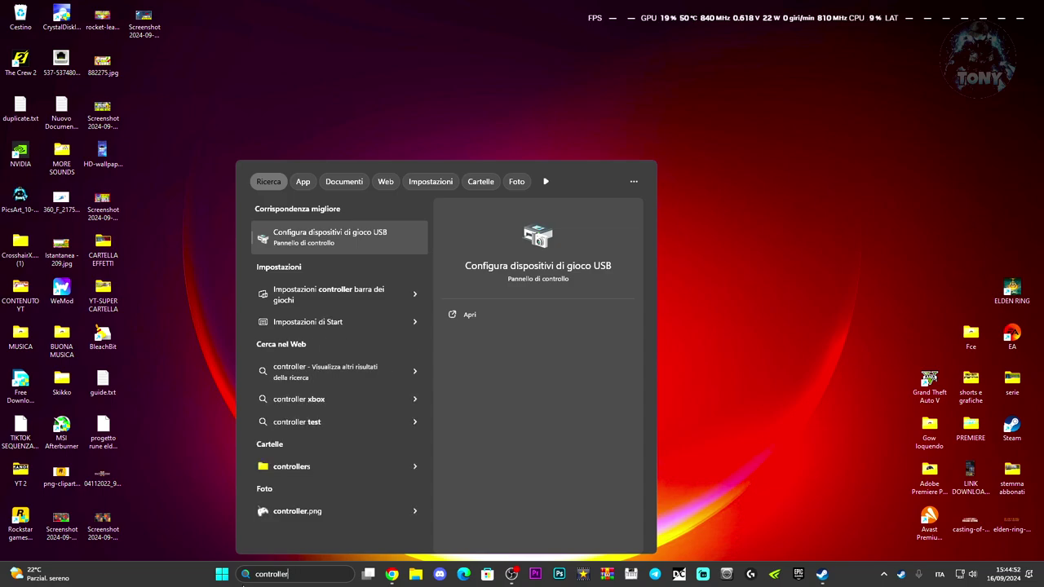
left_click(309, 239)
left_click_drag(136, 63, 417, 101)
Step: Set Controller (USB Controller) as the preferred device in the game controllers' advanced settings and close the game controllers window
left_click(425, 222)
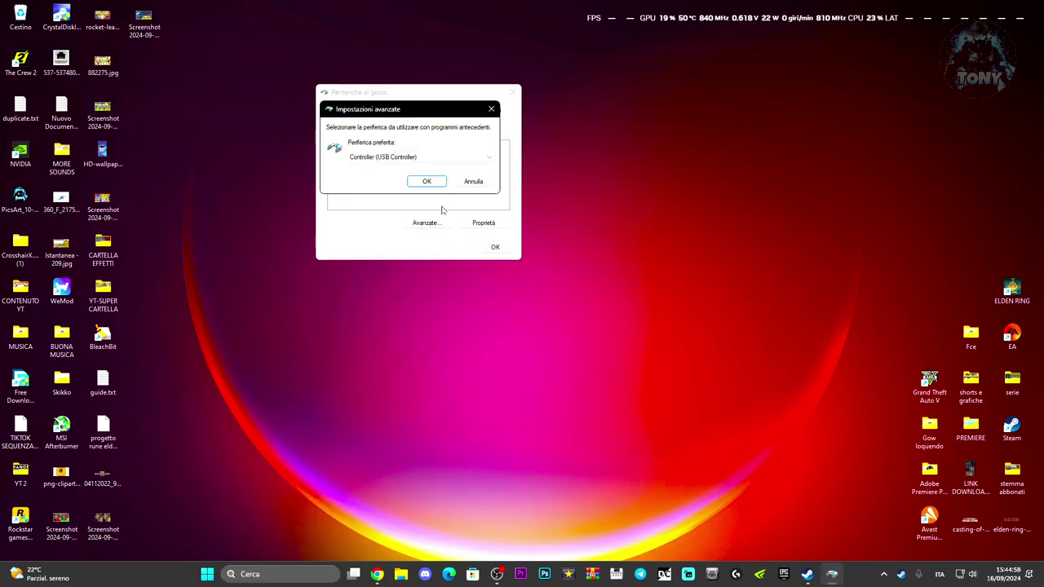
left_click(368, 159)
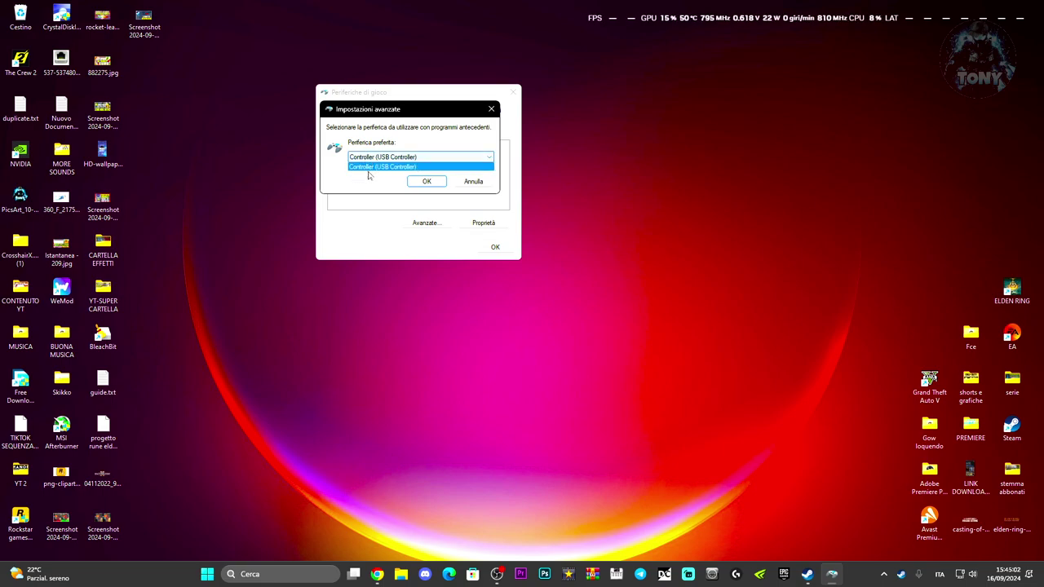
left_click(381, 168)
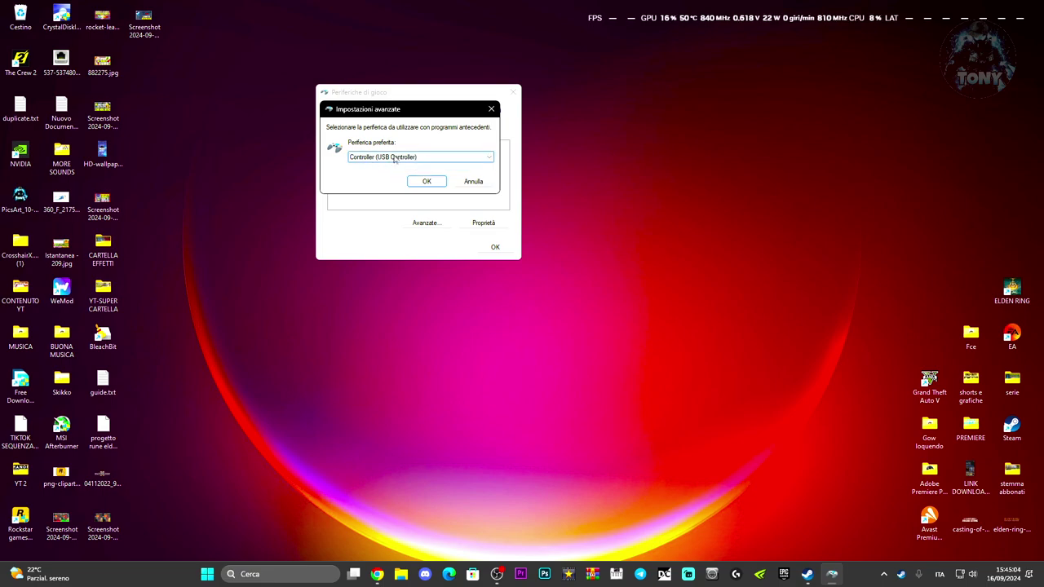
left_click_drag(426, 108, 375, 116)
left_click(390, 186)
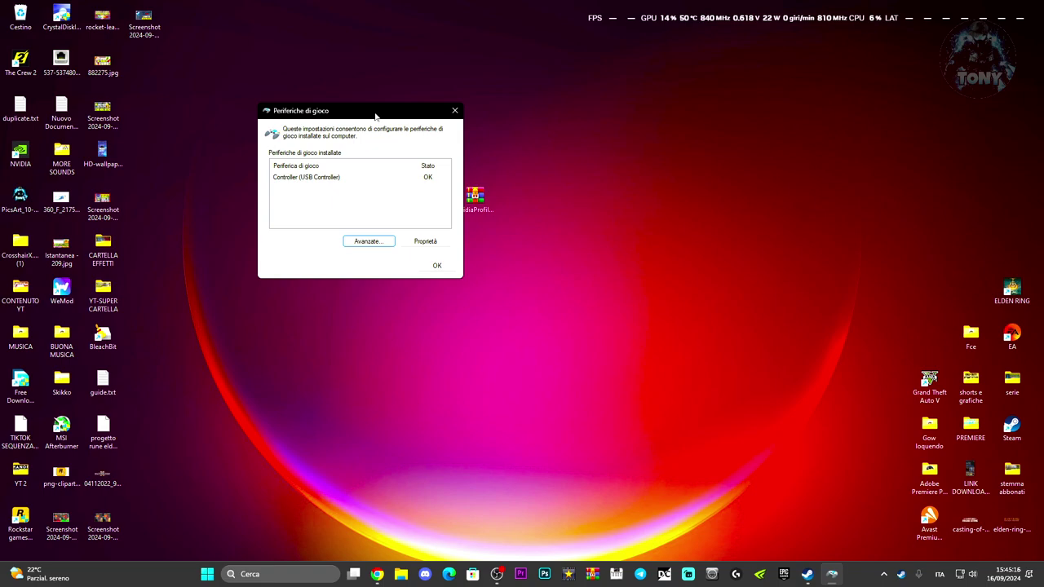
left_click_drag(375, 116, 580, 157)
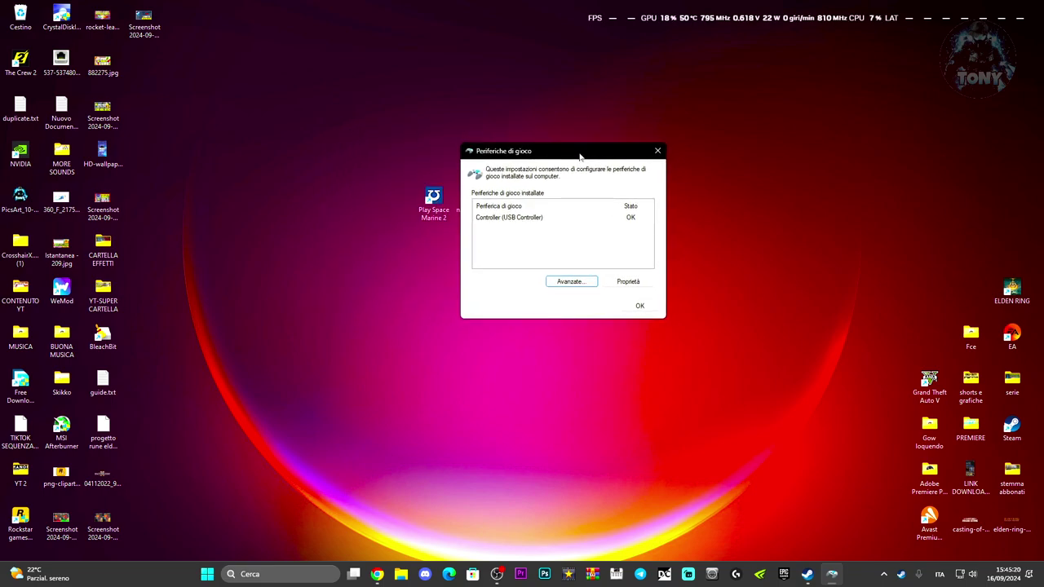
left_click(639, 307)
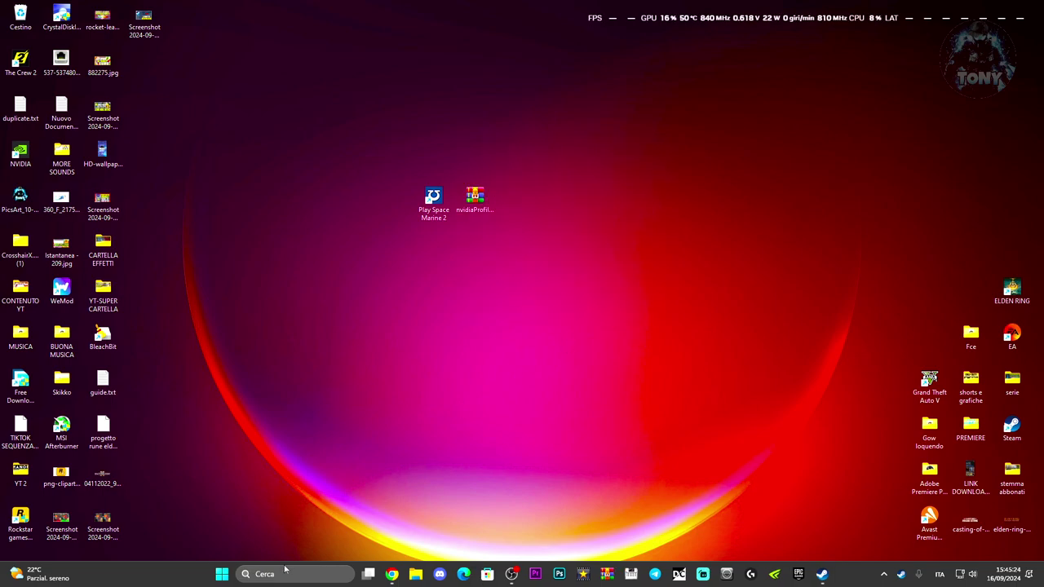
Step: Open Device Manager (Gestione dispositivi) and expand the Periferiche XBOX 360 category
right_click(220, 576)
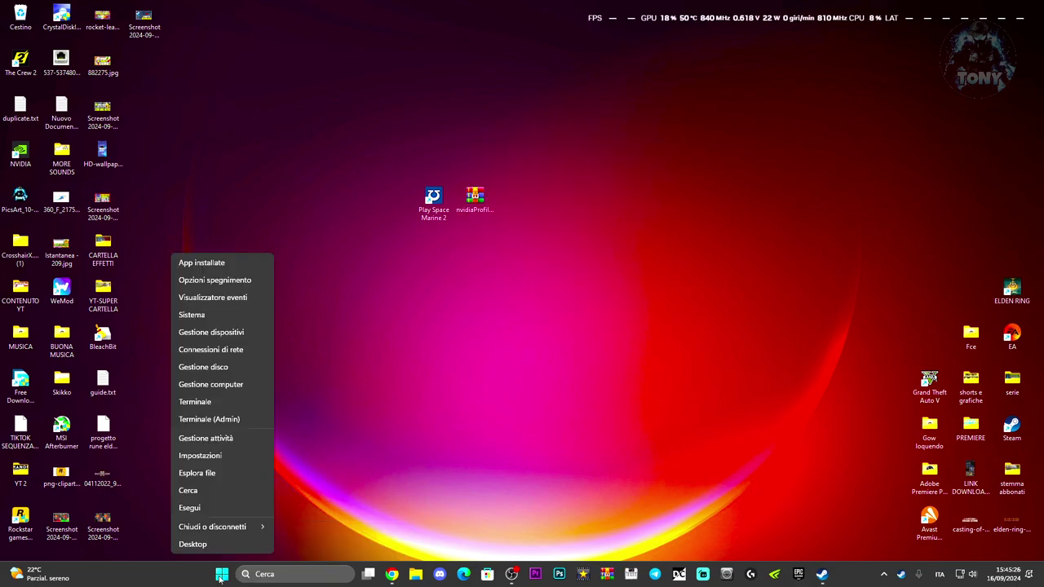
left_click(213, 332)
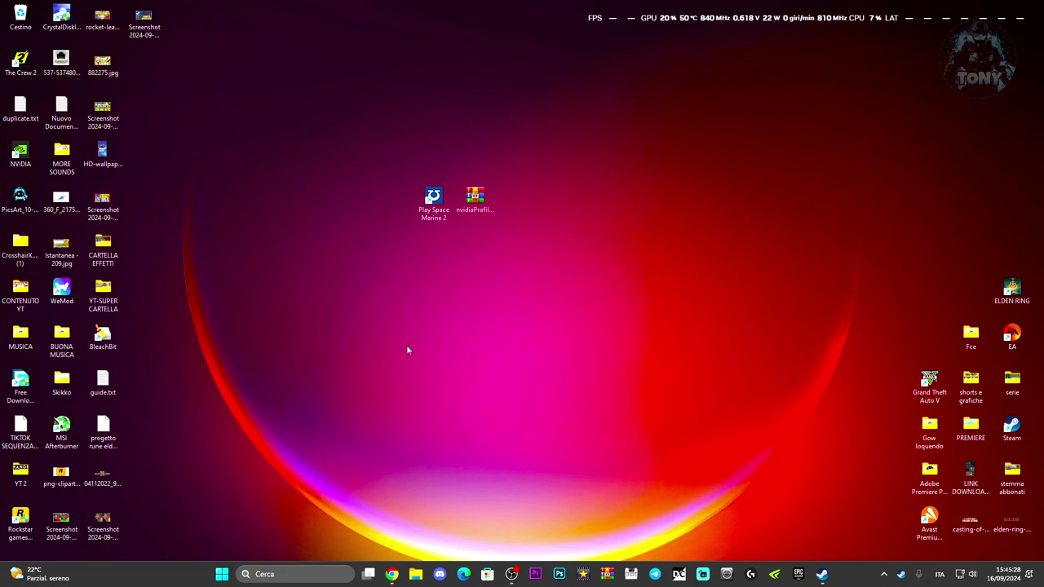
left_click_drag(211, 38, 487, 58)
scroll(385, 234, "down", 2)
scroll(383, 237, "up", 1)
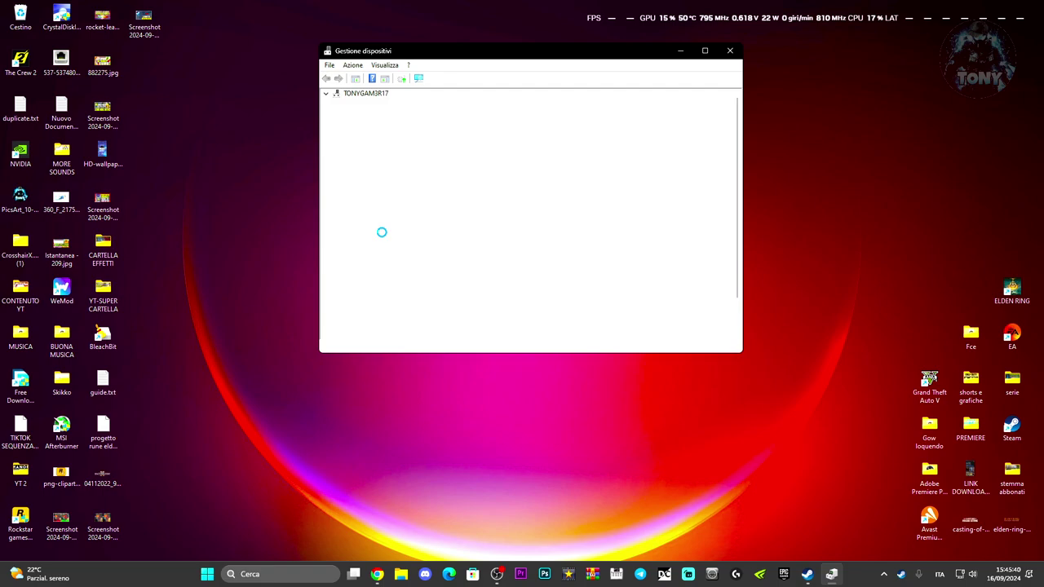
left_click(372, 249)
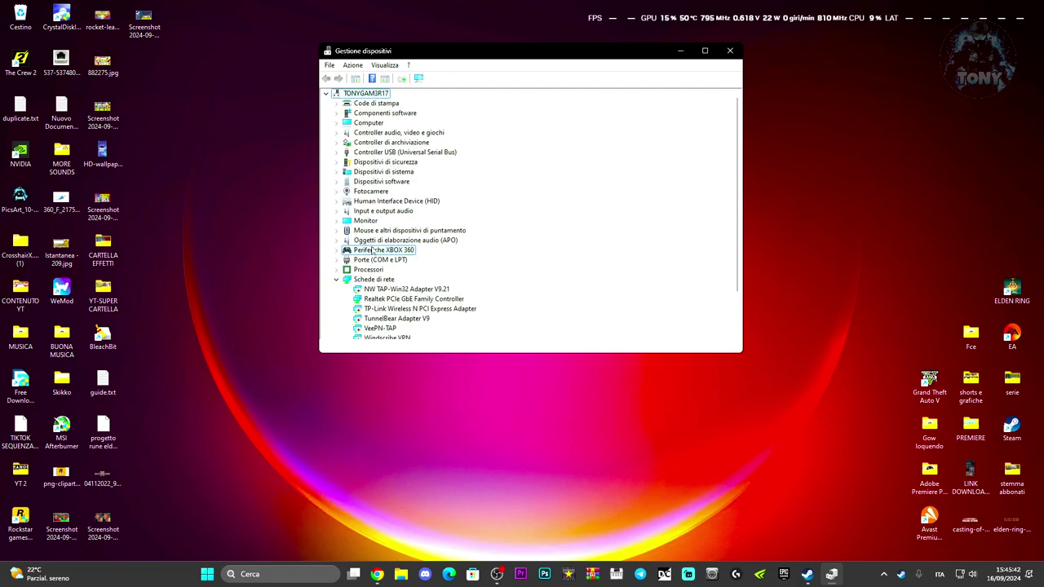
left_click(337, 249)
Step: Update the Controller XBOX 360 per Windows driver from the drivers available on the computer, decline the restart and close Device Manager
left_click(392, 260)
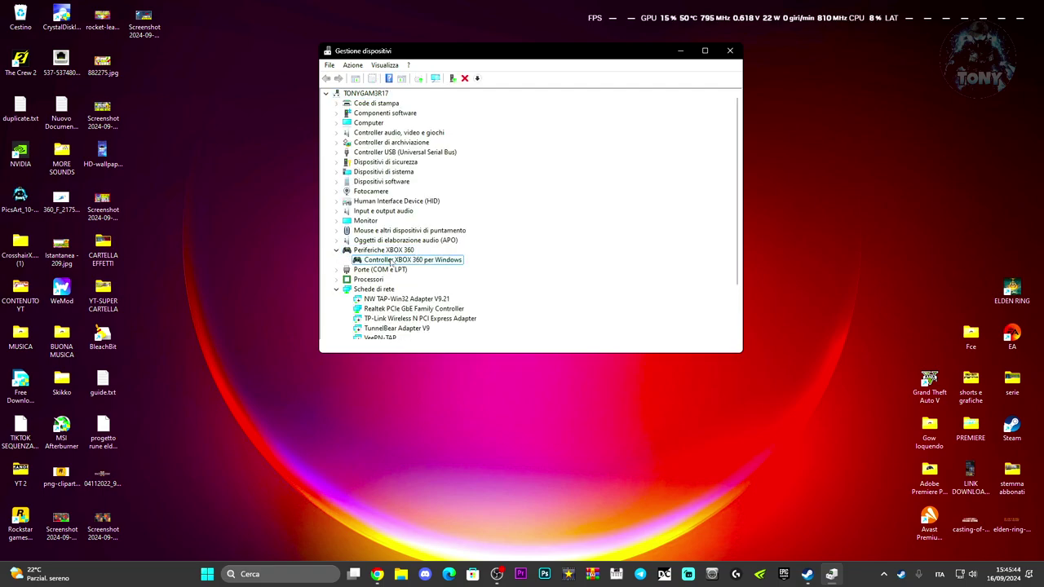
right_click(407, 265)
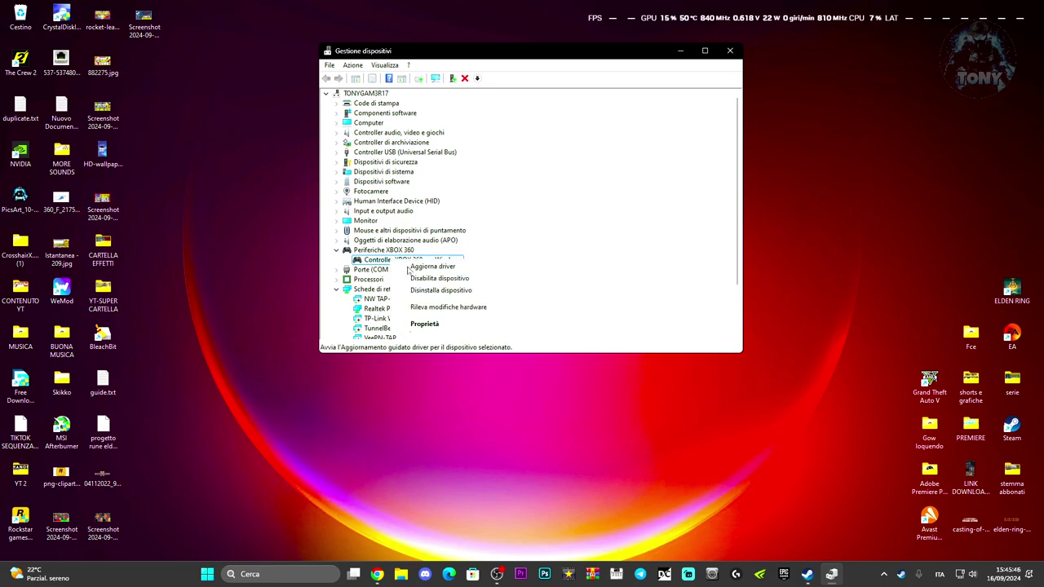
left_click(432, 266)
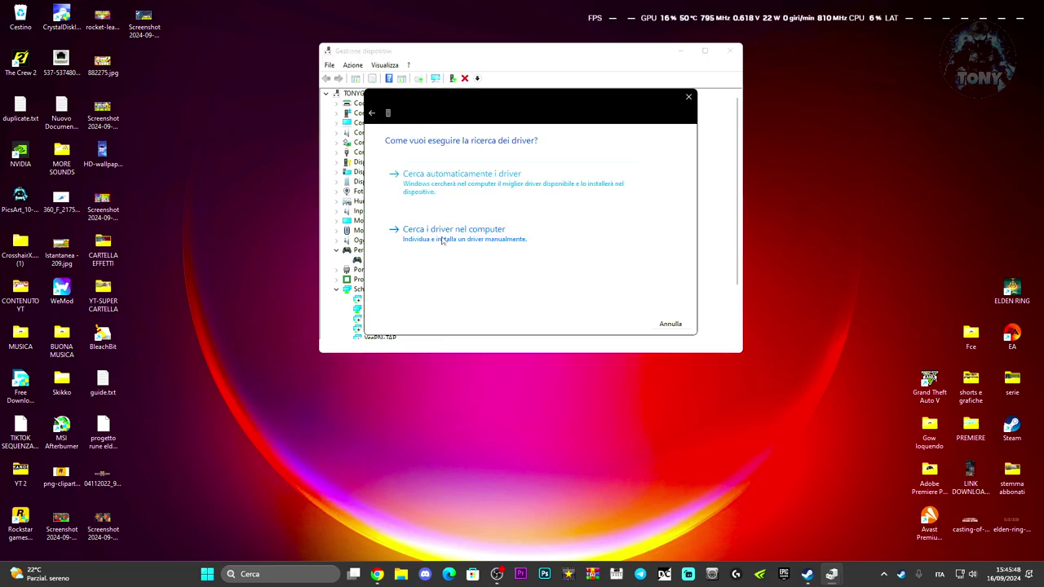
left_click(441, 239)
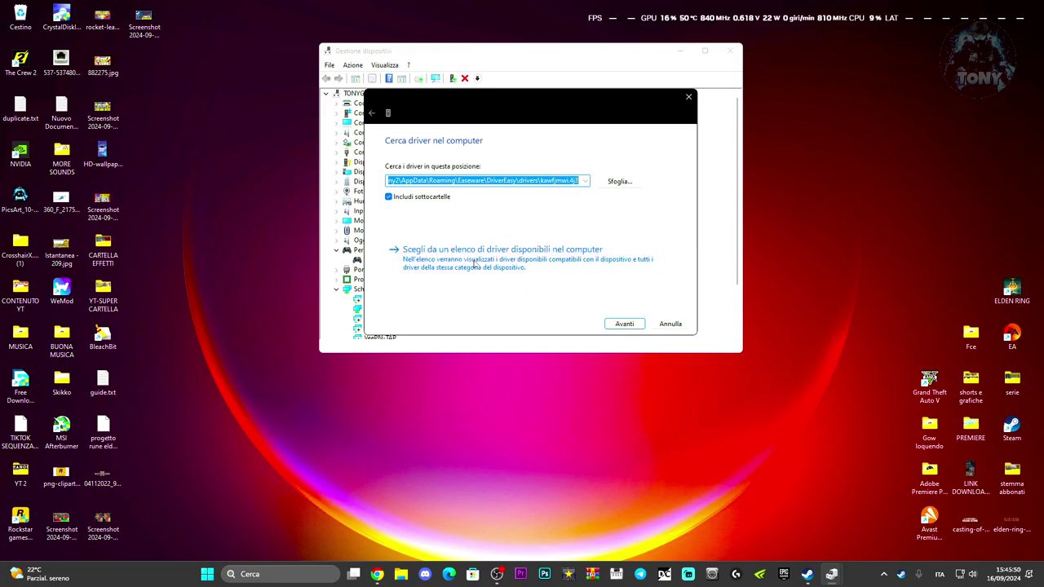
left_click(448, 265)
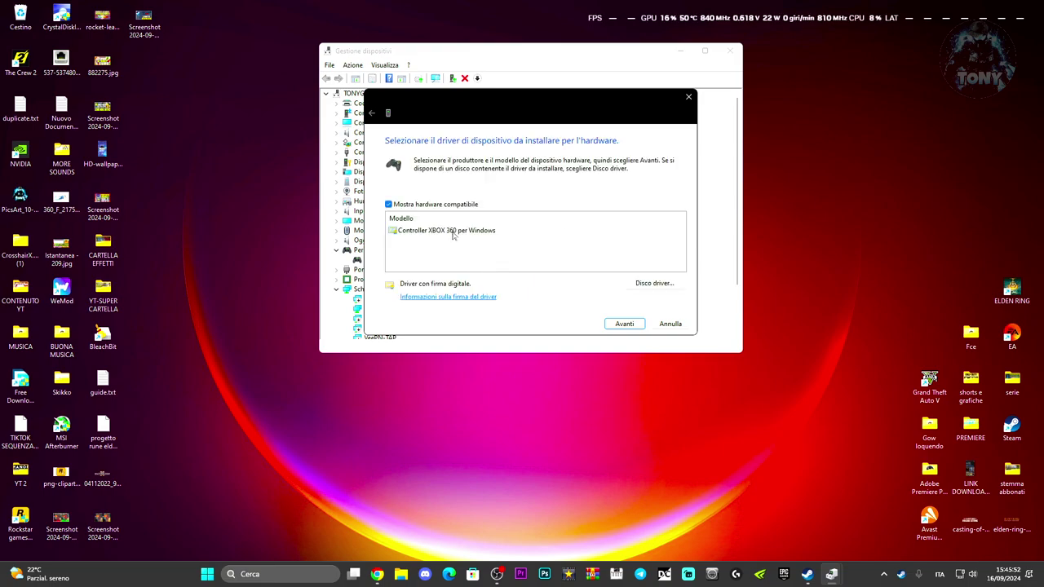
left_click(455, 235)
left_click(635, 330)
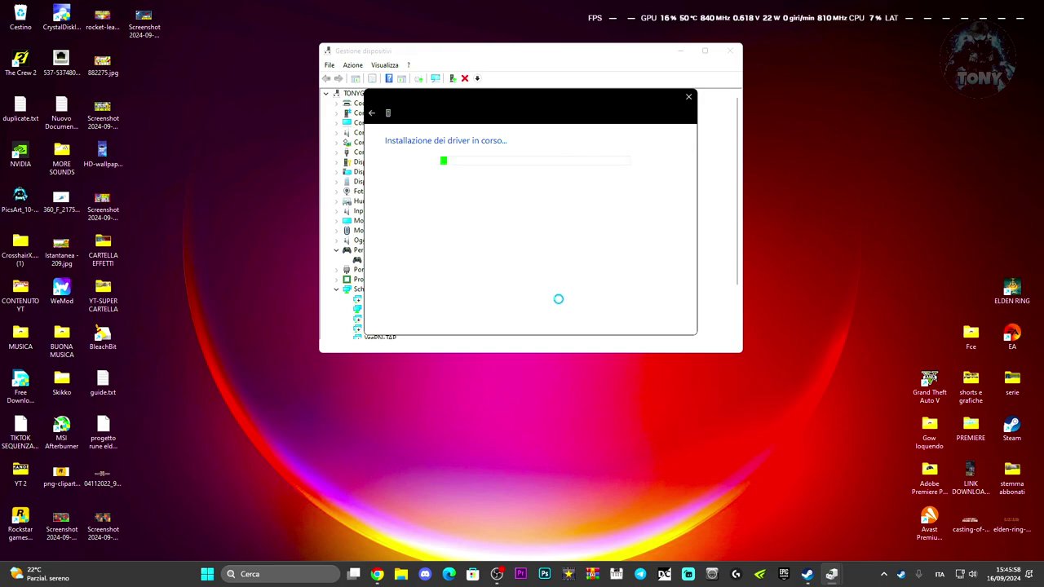
left_click(672, 324)
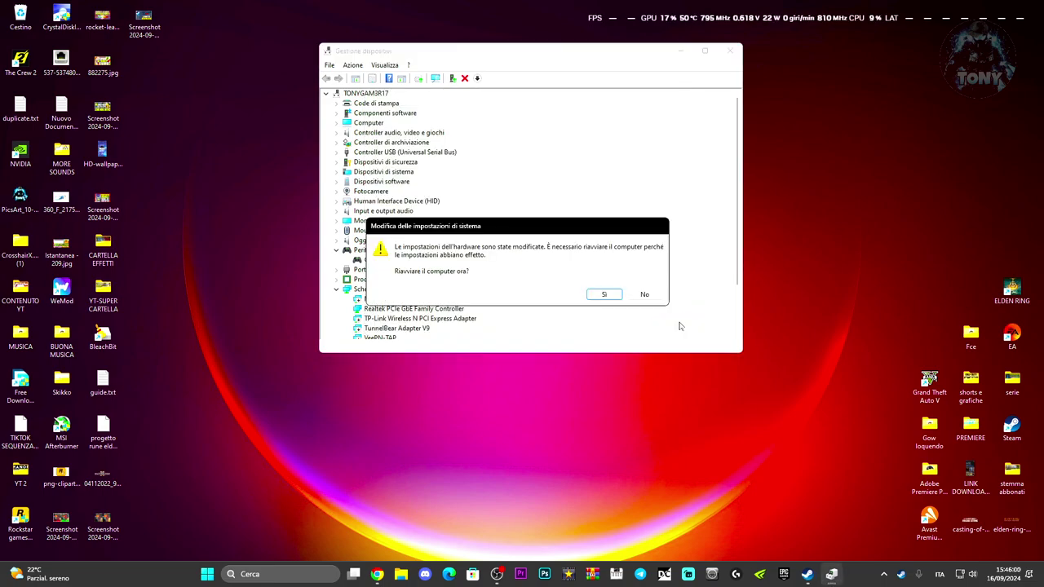
left_click(645, 294)
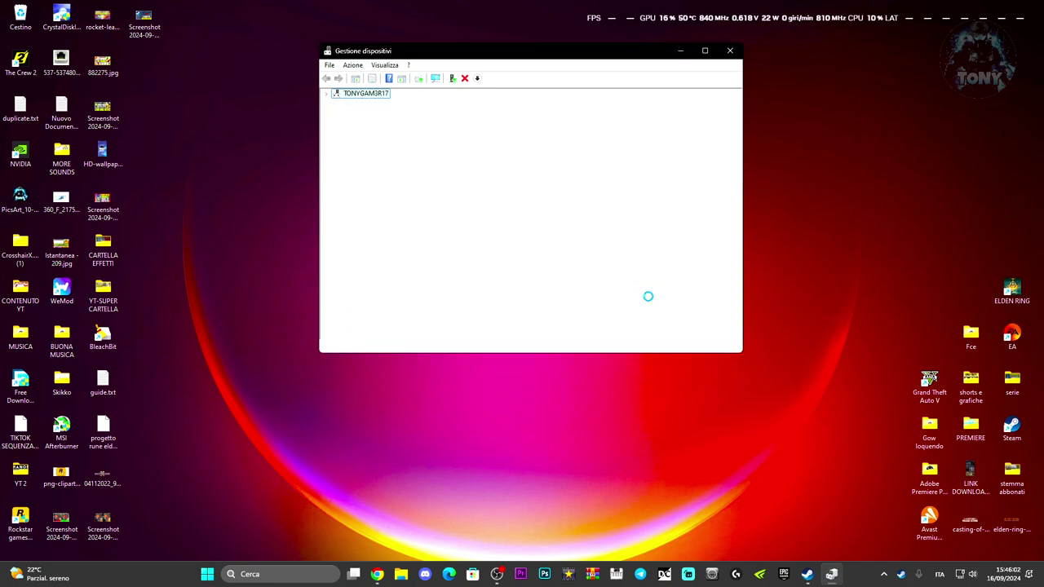
left_click(729, 51)
left_click(295, 582)
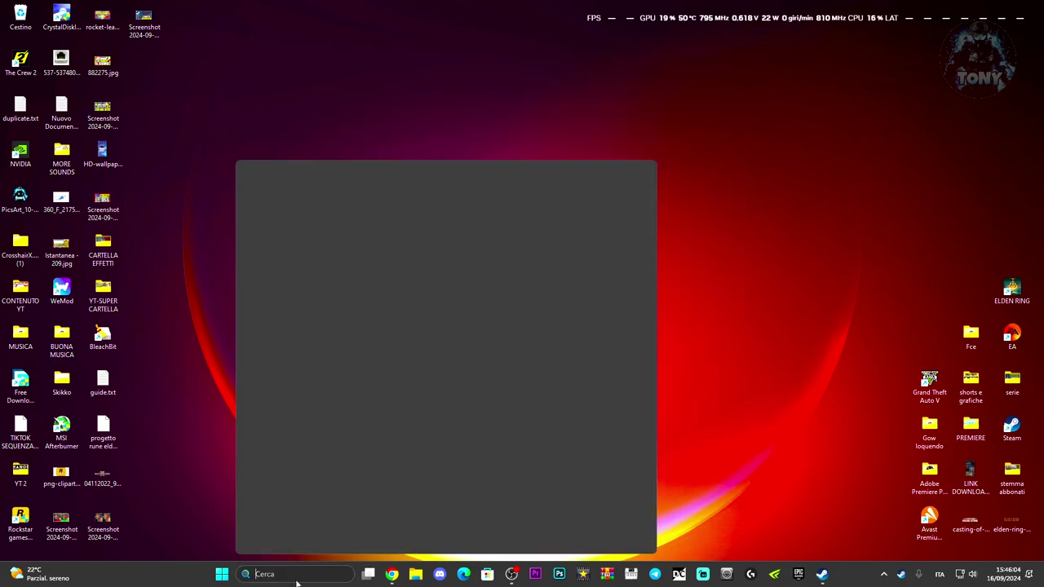
type("confid")
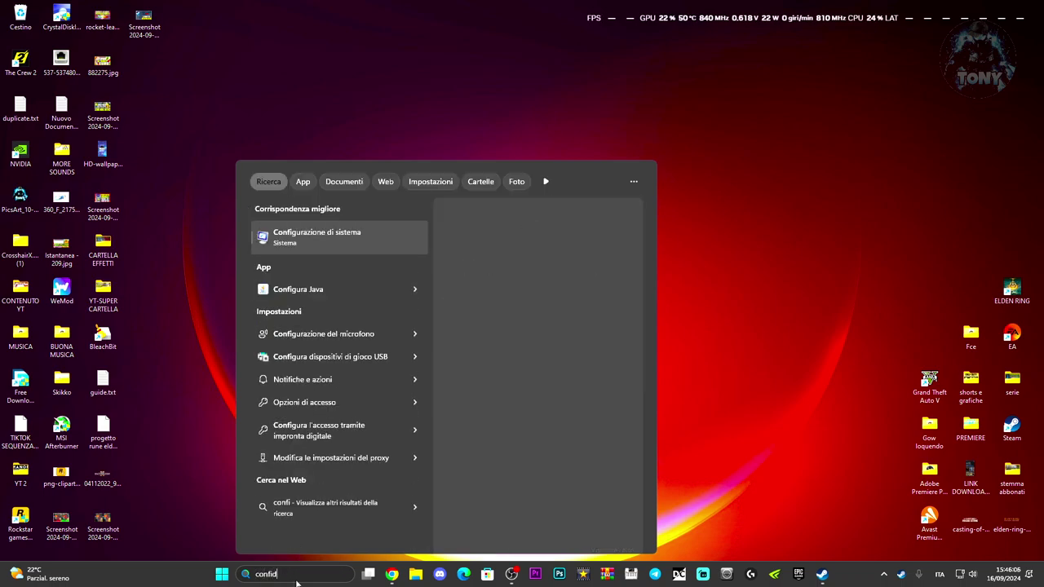
key("BackSpace")
key("BackSpace")
key("BackSpace")
key("BackSpace")
key("BackSpace")
key("BackSpace")
Step: Search Windows for "dispositivi", open the Bluetooth and other devices settings, check the XBOX 360 For Windows entry and close the settings
type("dispos")
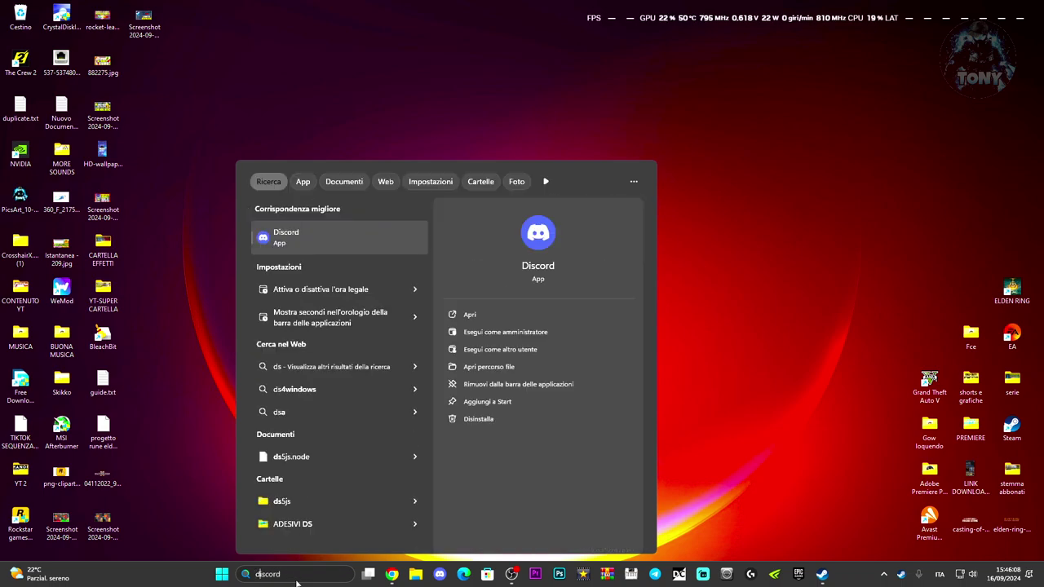
type("itivi collegati")
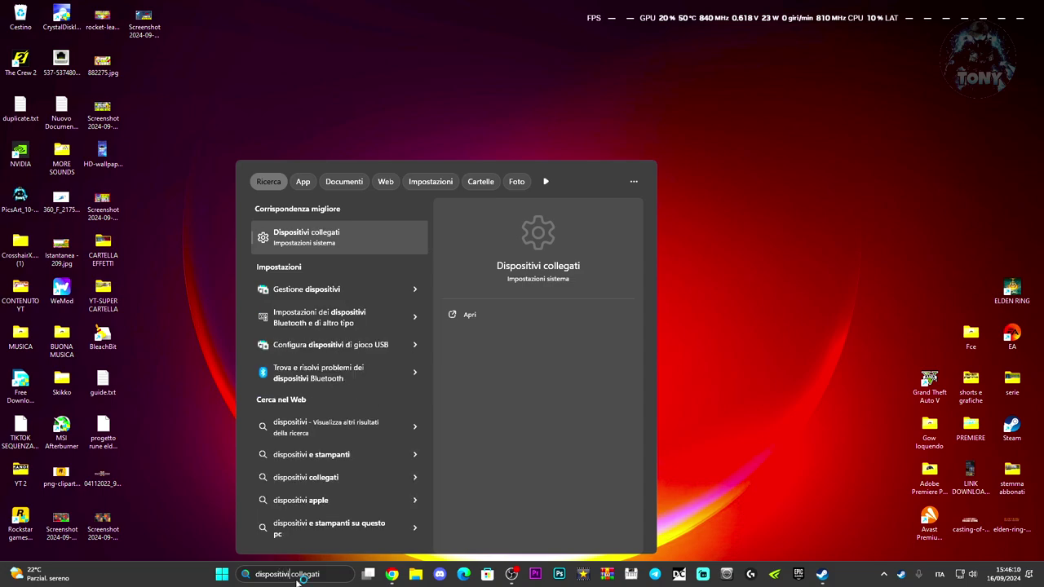
left_click(331, 318)
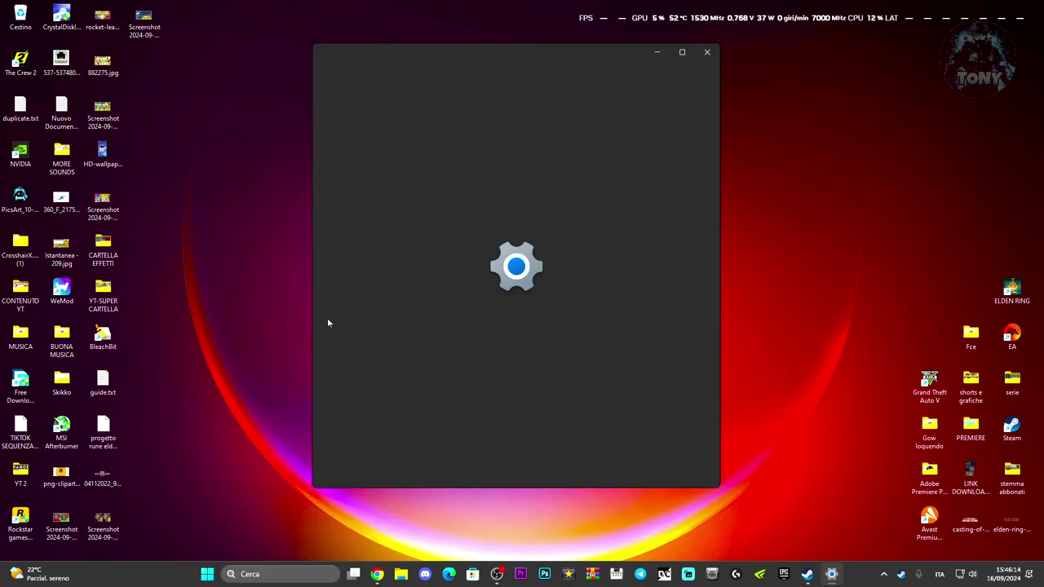
scroll(434, 355, "down", 5)
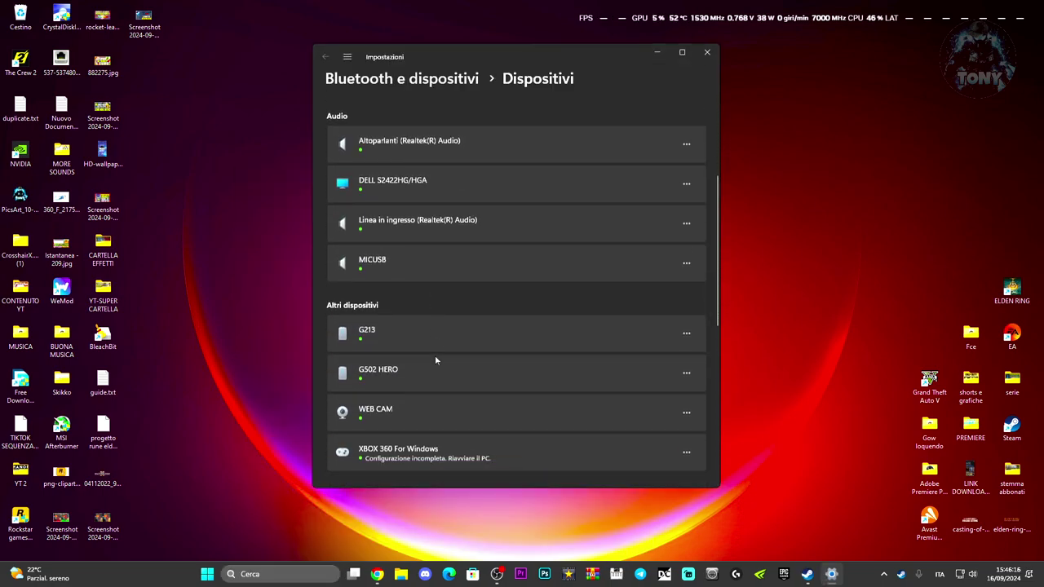
scroll(436, 359, "up", 3)
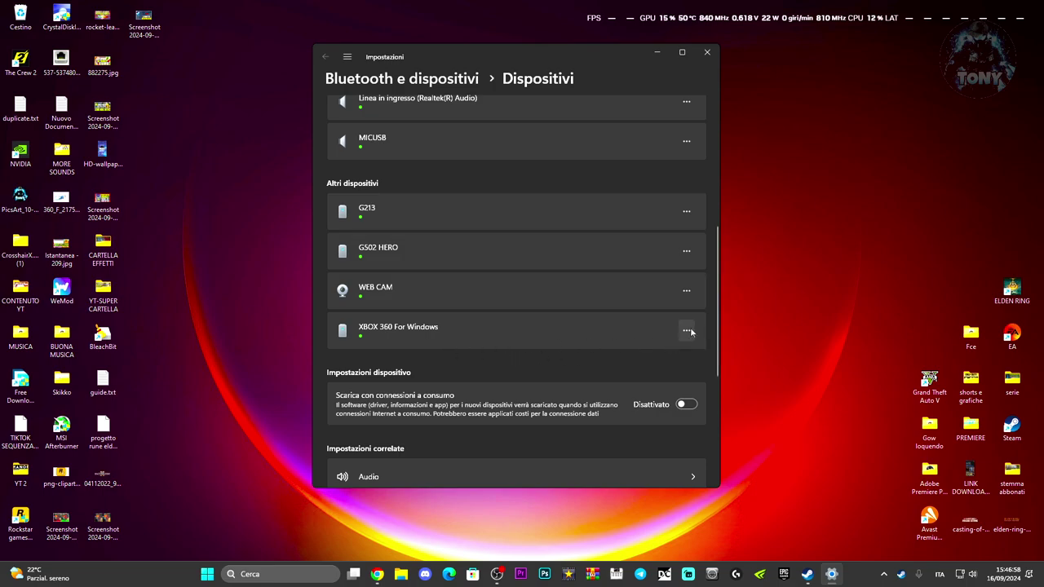
left_click(707, 54)
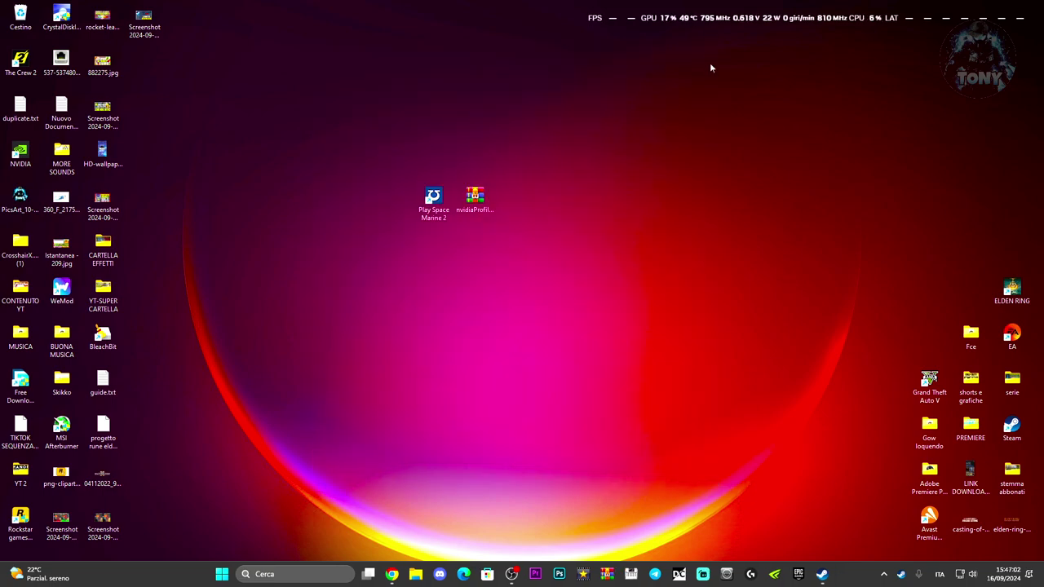
Step: Switch to Steam, open The Crew 2's controller settings and view the current button layout
left_click(824, 577)
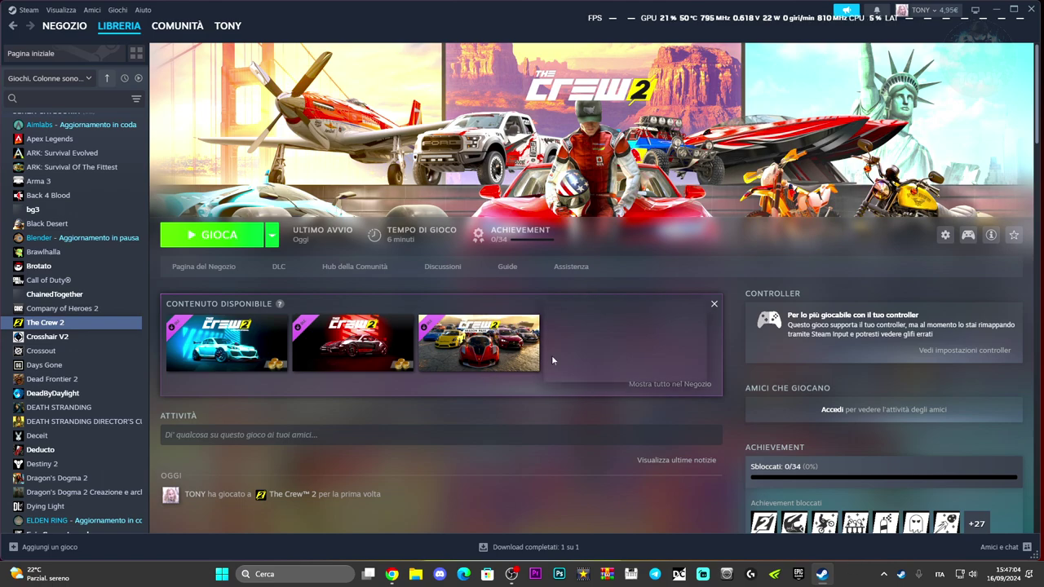
left_click(950, 352)
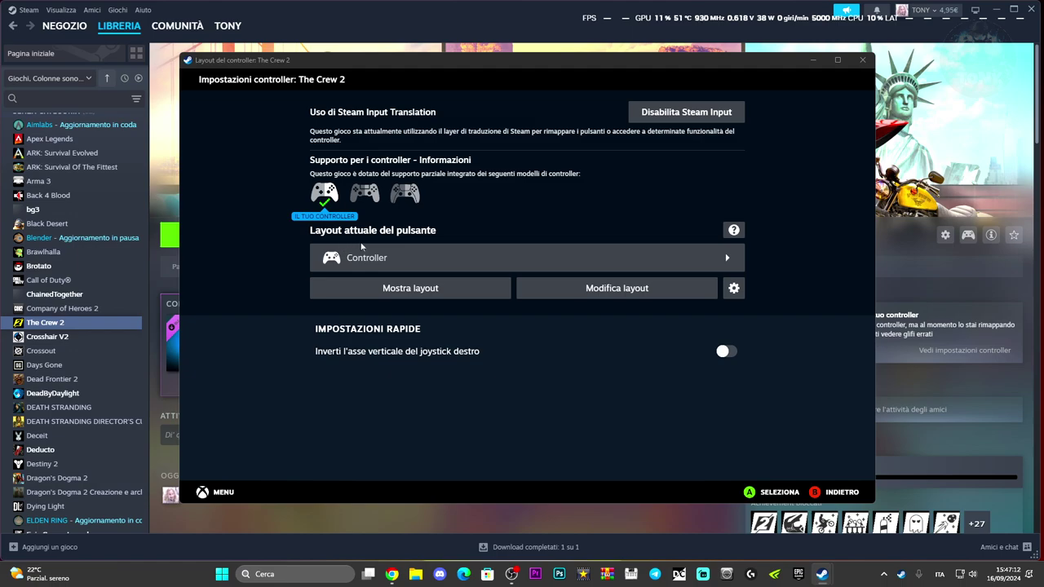
left_click(466, 292)
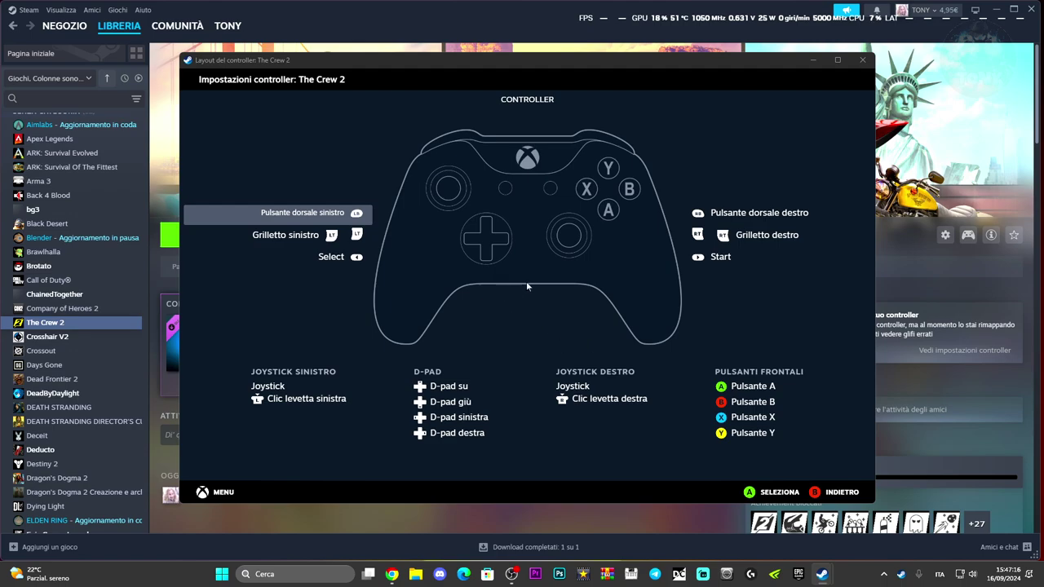
left_click(841, 496)
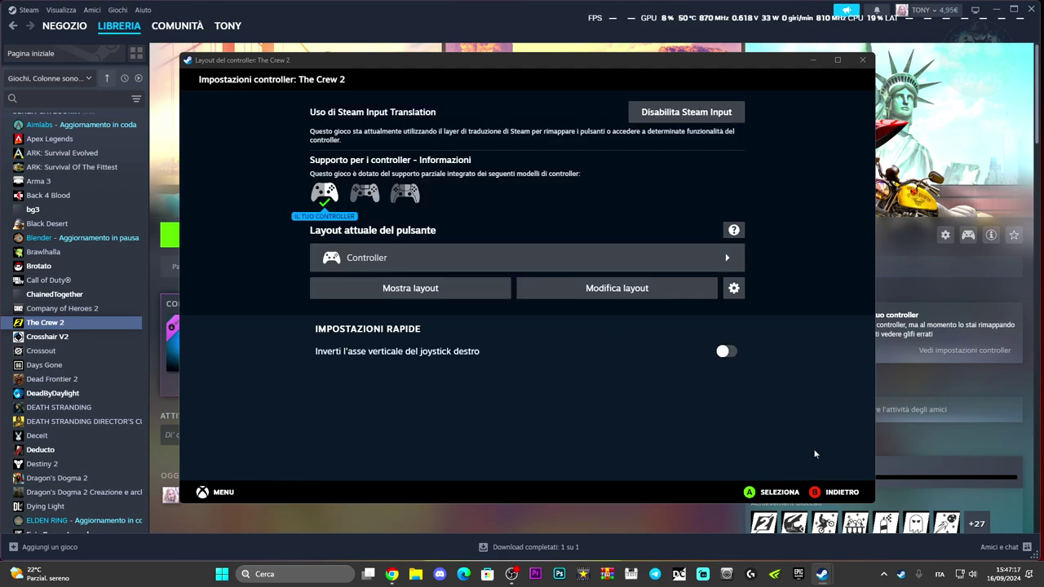
Step: Examine the button assignments in The Crew 2's layout editor and return to the controller settings
left_click(603, 289)
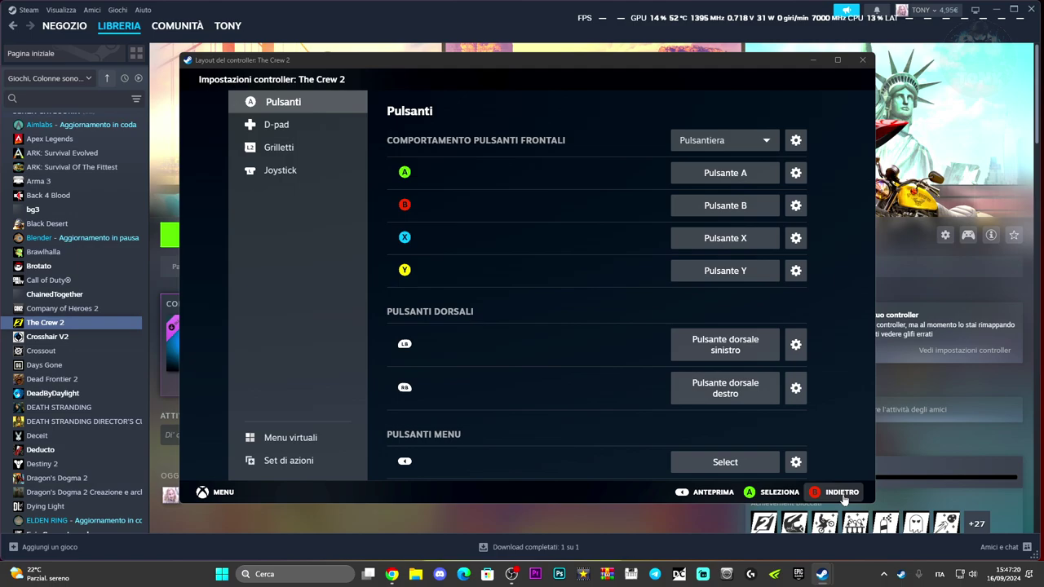
key("Escape")
Step: Browse the community controller layouts for The Crew 2 and preview the most-played Gamepad layout without applying it
left_click(444, 260)
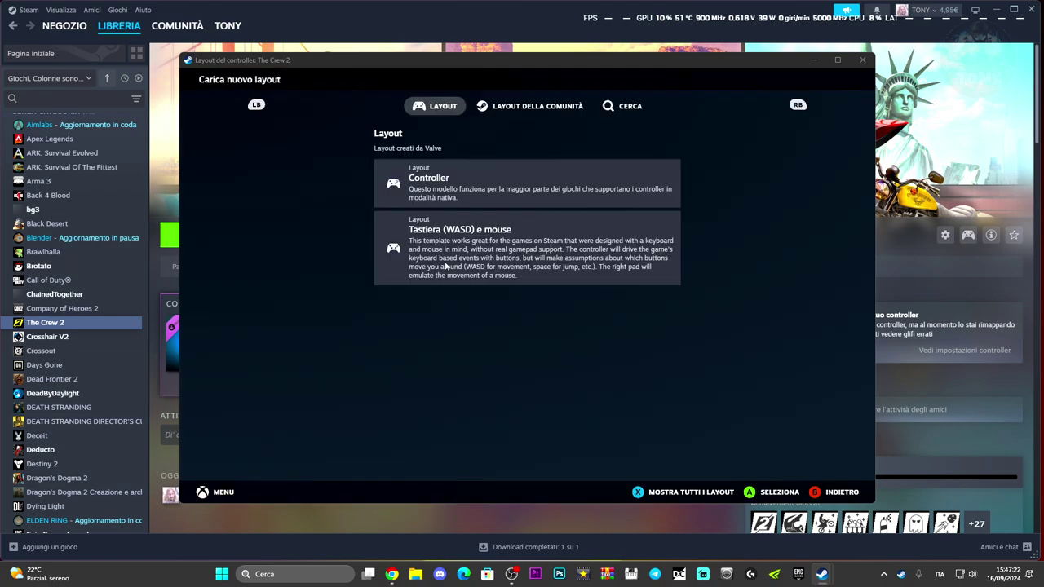
left_click(534, 106)
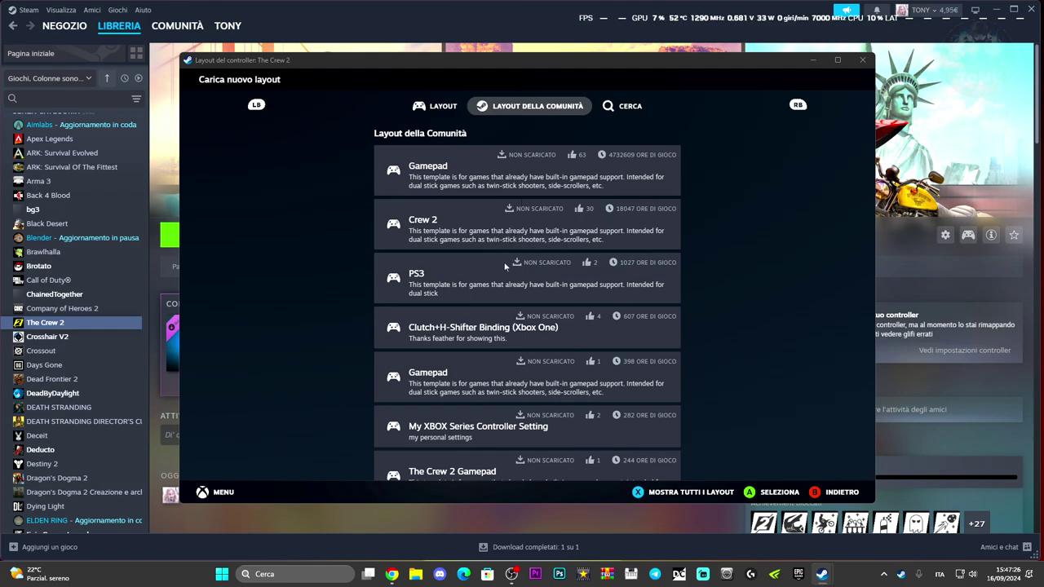
scroll(500, 331, "down", 6)
scroll(498, 326, "down", 5)
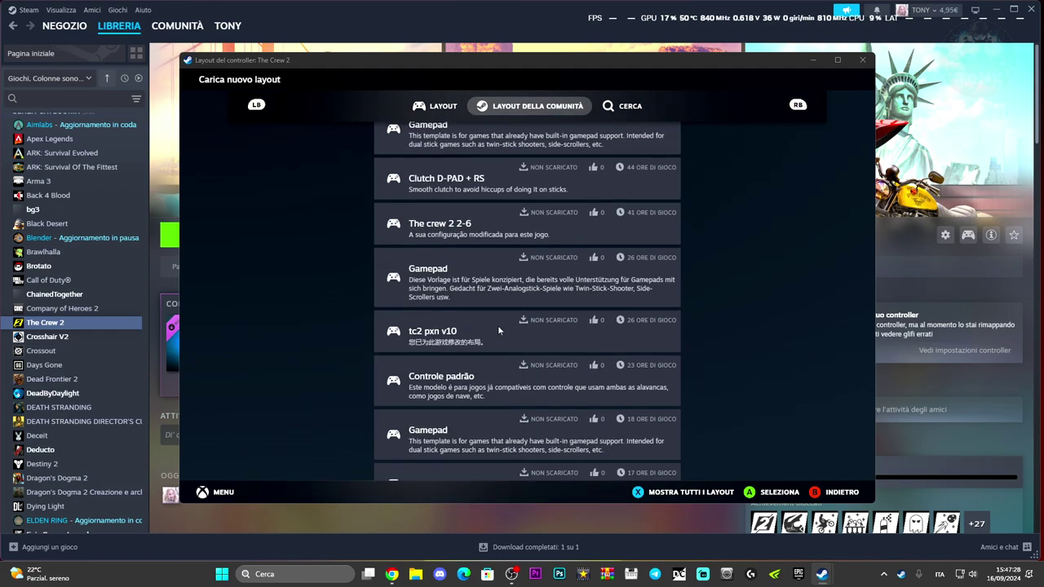
scroll(493, 358, "up", 10)
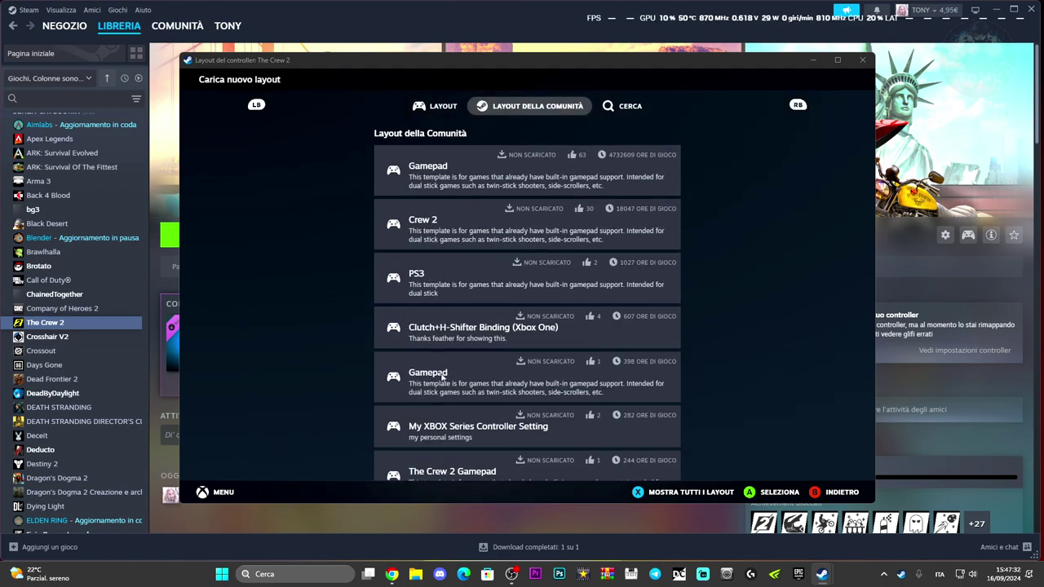
left_click(469, 174)
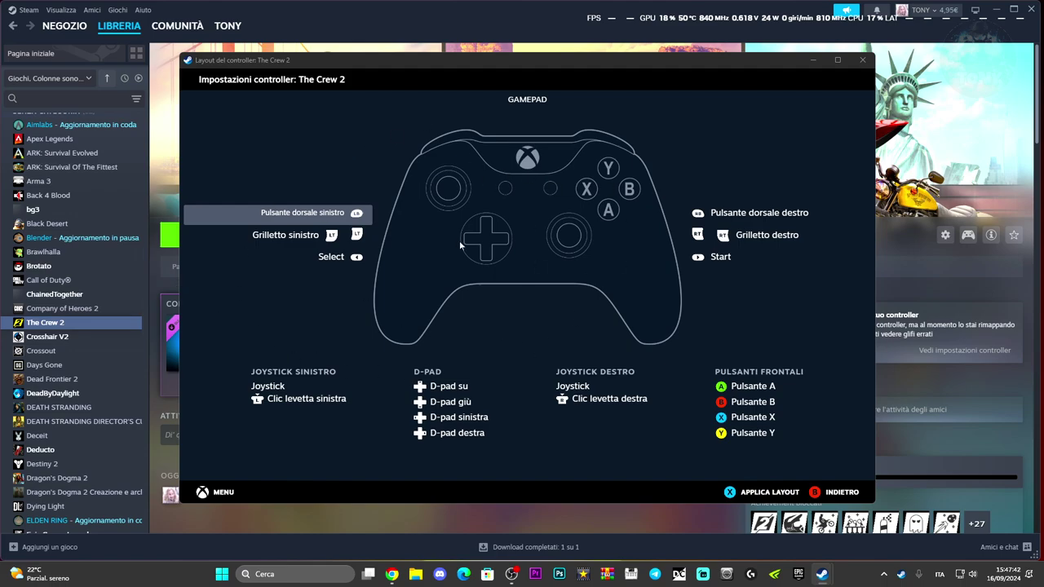
left_click(840, 492)
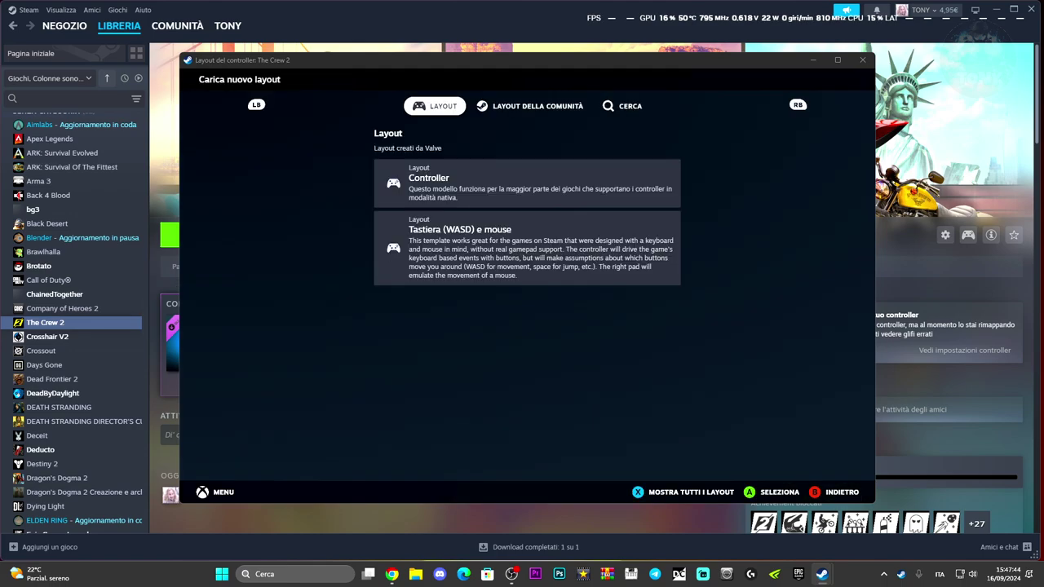
Step: Look through the community layouts again, leave the list without choosing one and dismiss the controller layout window
left_click(522, 107)
scroll(503, 296, "down", 5)
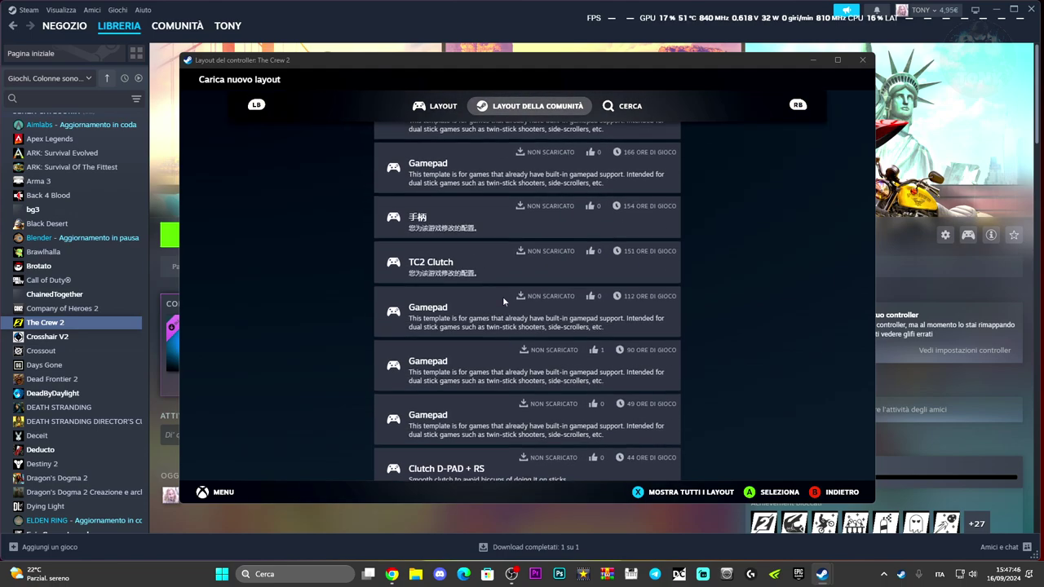
scroll(503, 302, "up", 2)
scroll(503, 302, "up", 5)
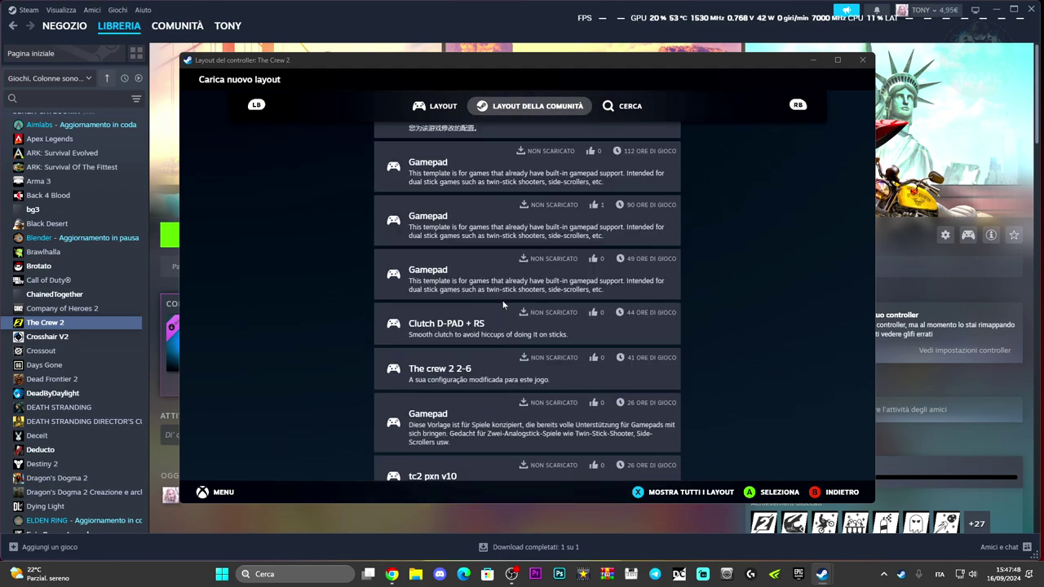
left_click(840, 492)
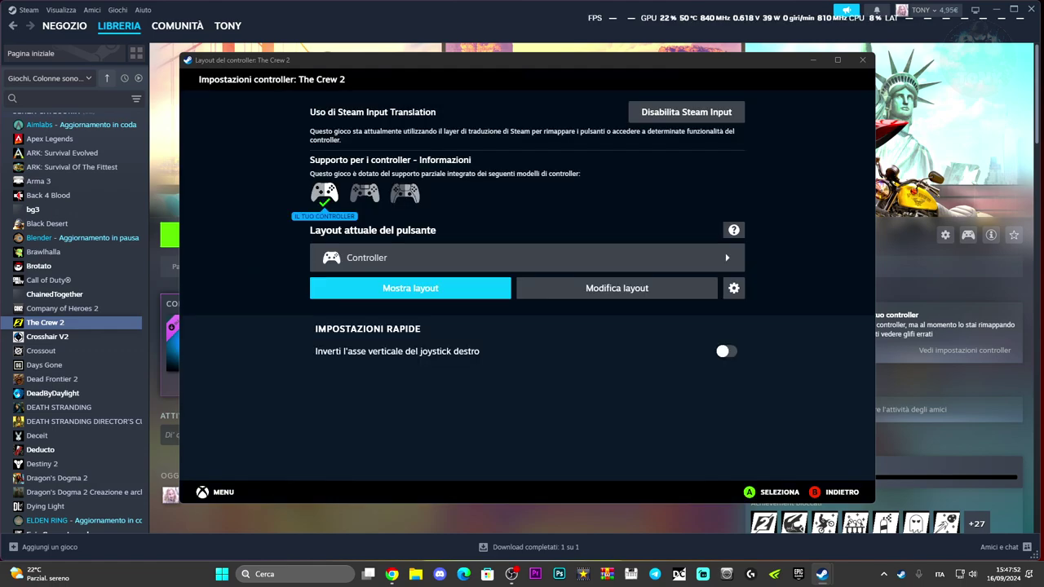
left_click(812, 62)
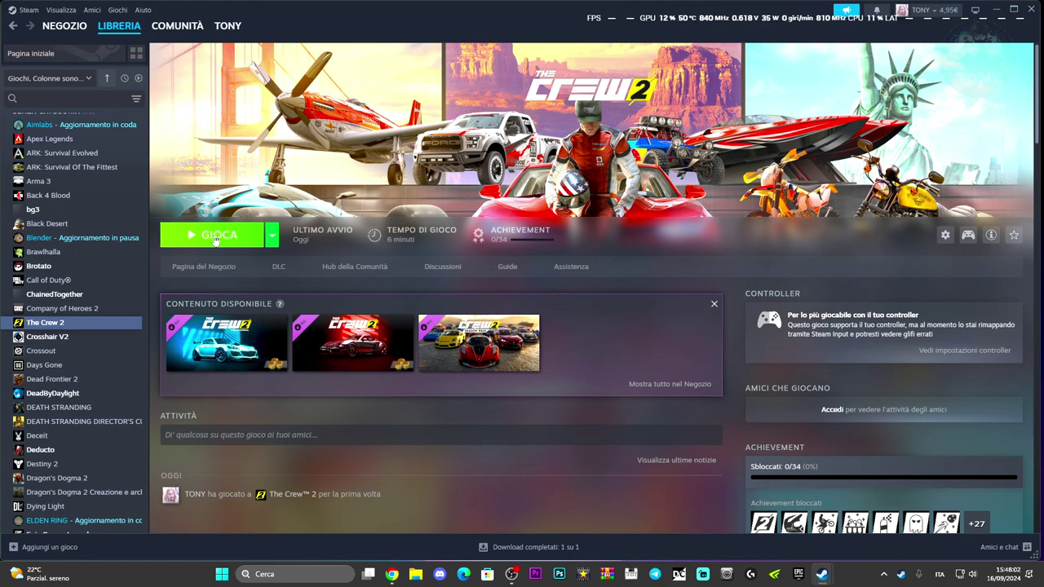
Step: Switch Steam to Big Picture mode (Modalità Big Picture) and launch The Crew 2 from there
left_click(63, 10)
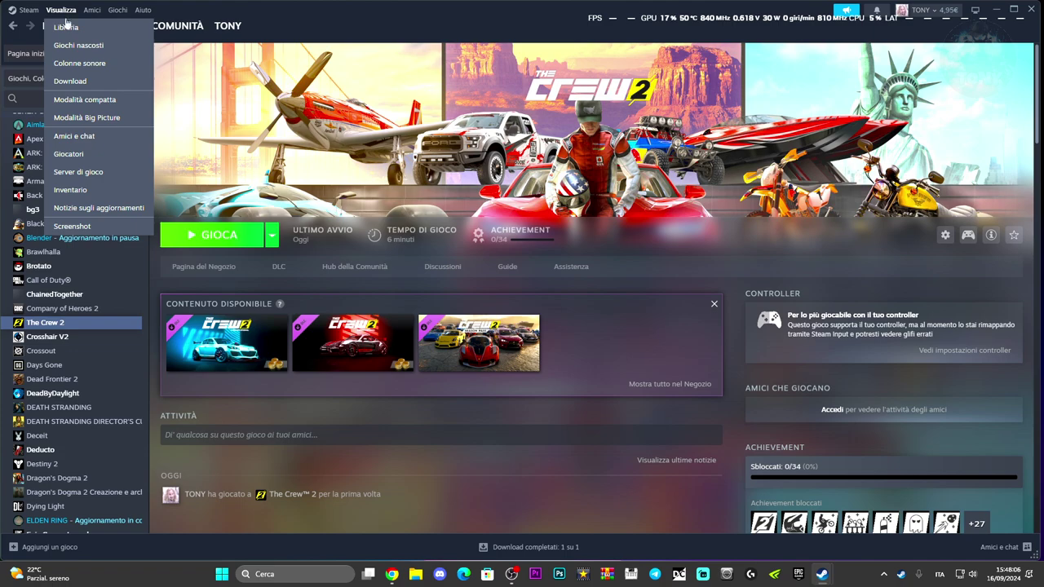
left_click(77, 122)
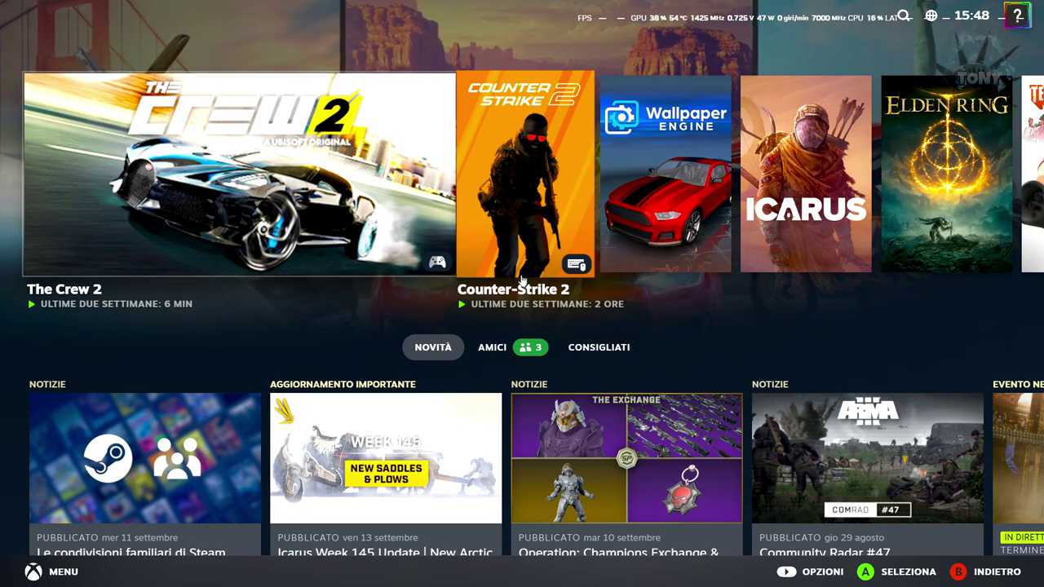
key("Right")
key("Left")
key("Return")
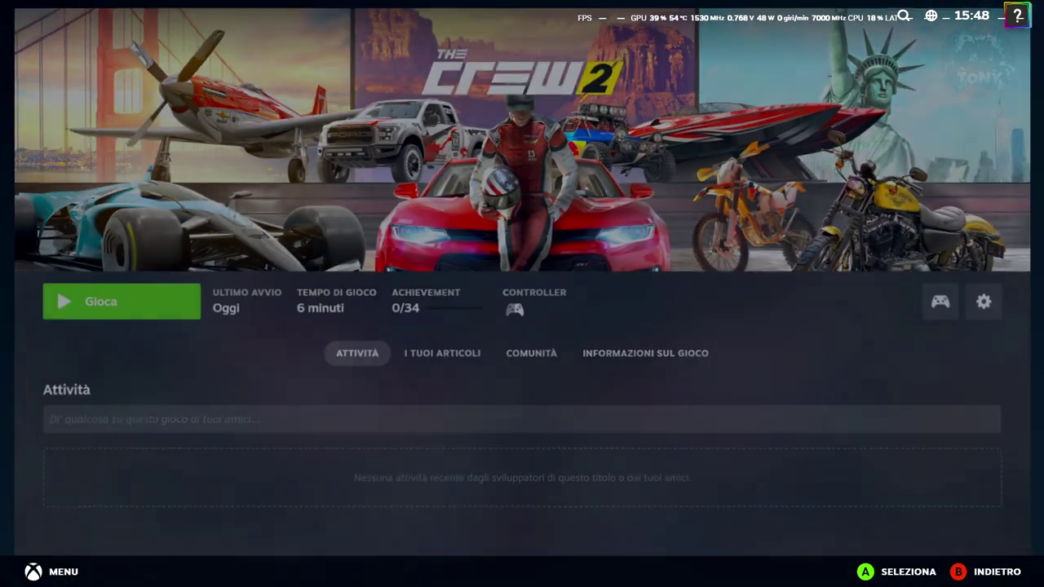
key("Return")
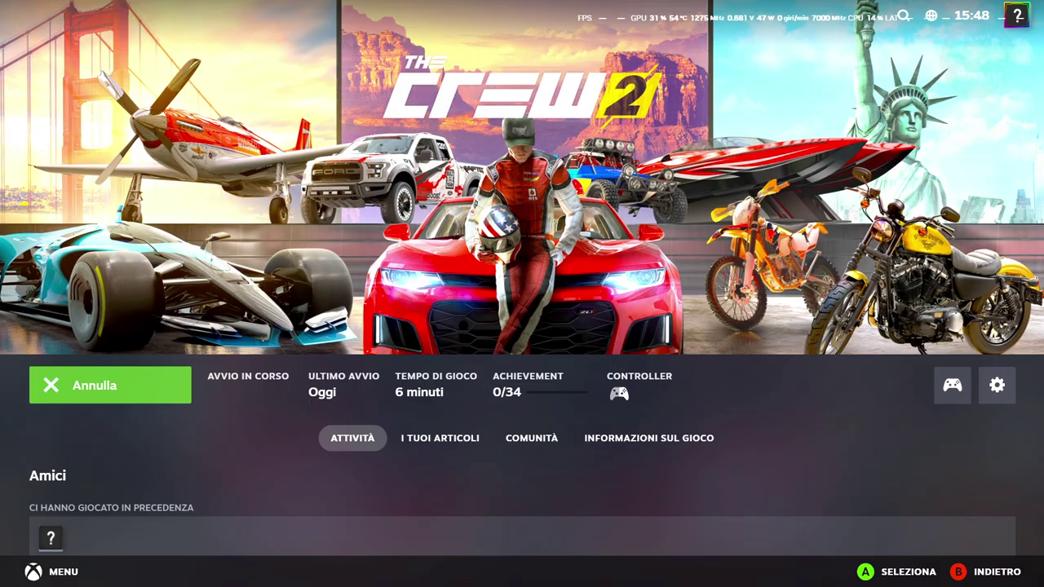
key("Return")
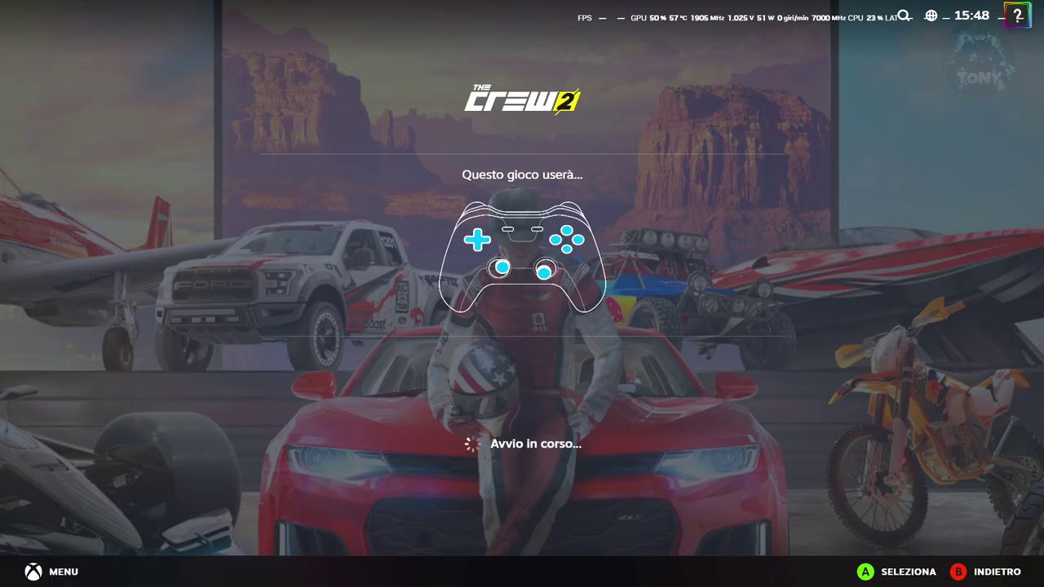